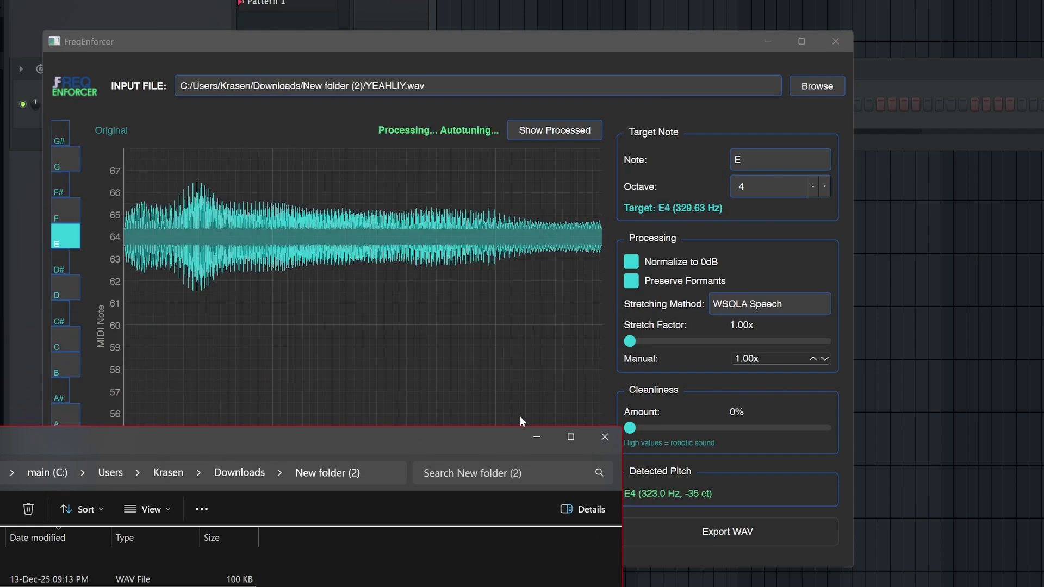
Raise the Stretch Factor from 1.41x past 2x to 2.71x, accepting the artifact warning.
{"action": "left_click", "coordinate": [535, 437]}
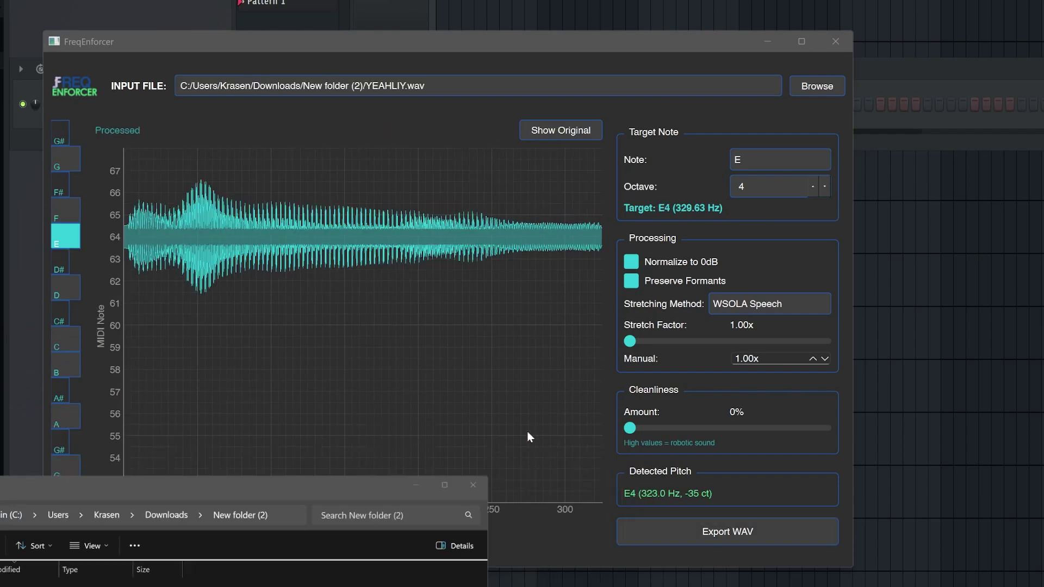
{"action": "scroll", "coordinate": [243, 263], "scroll_direction": "down", "scroll_amount": 1}
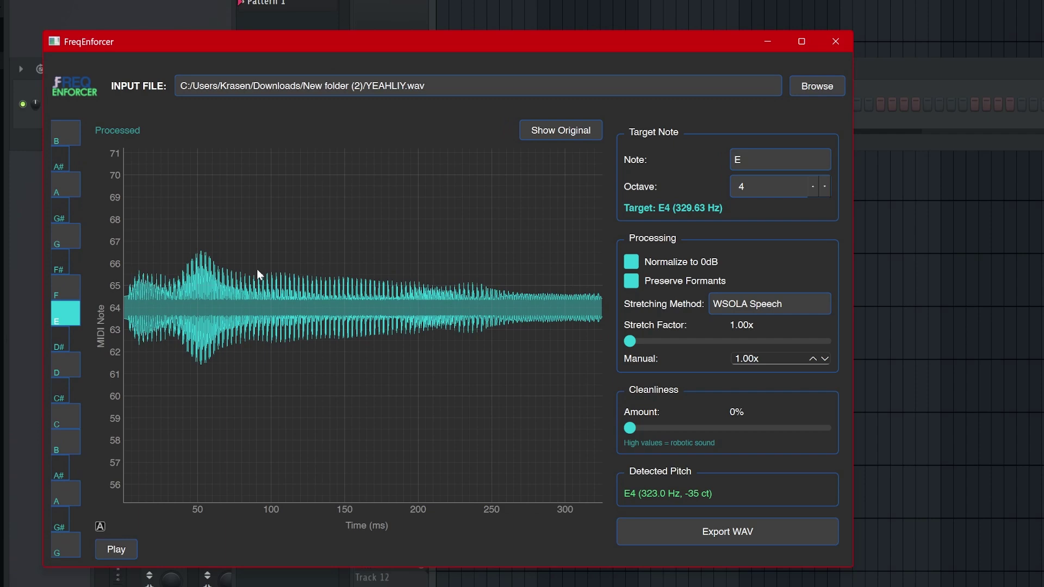
{"action": "left_click_drag", "start_coordinate": [629, 341], "coordinate": [651, 347]}
{"action": "scroll", "coordinate": [484, 324], "scroll_direction": "down", "scroll_amount": 2}
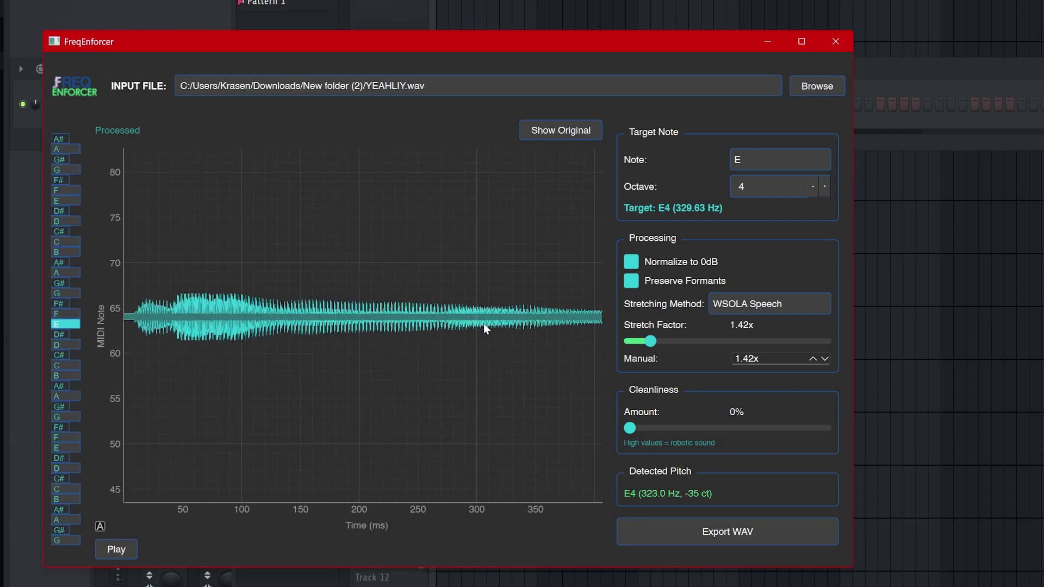
{"action": "scroll", "coordinate": [483, 324], "scroll_direction": "up", "scroll_amount": 2}
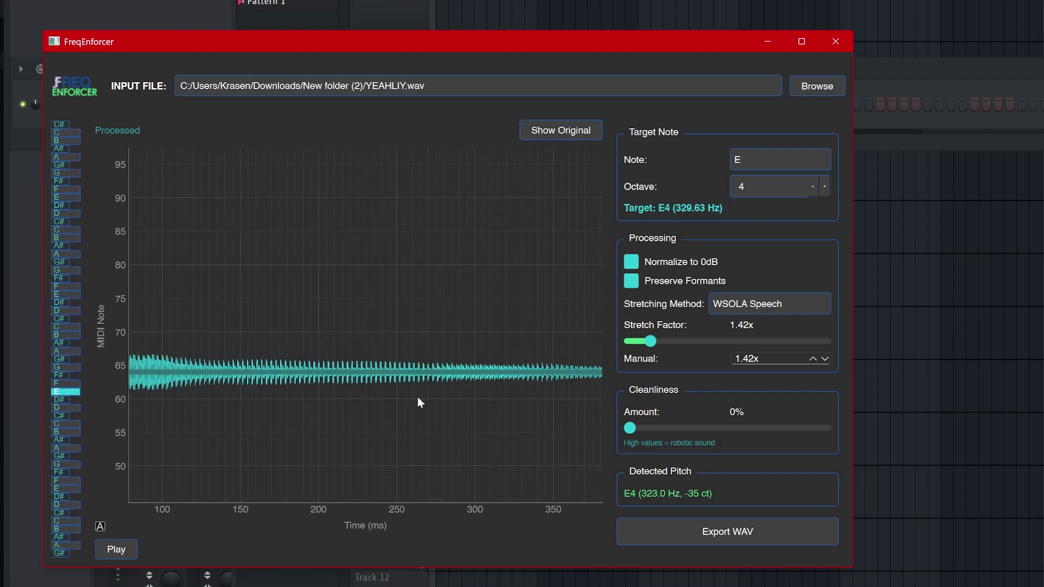
{"action": "scroll", "coordinate": [418, 400], "scroll_direction": "down", "scroll_amount": 2}
{"action": "left_click_drag", "start_coordinate": [650, 342], "coordinate": [713, 341]}
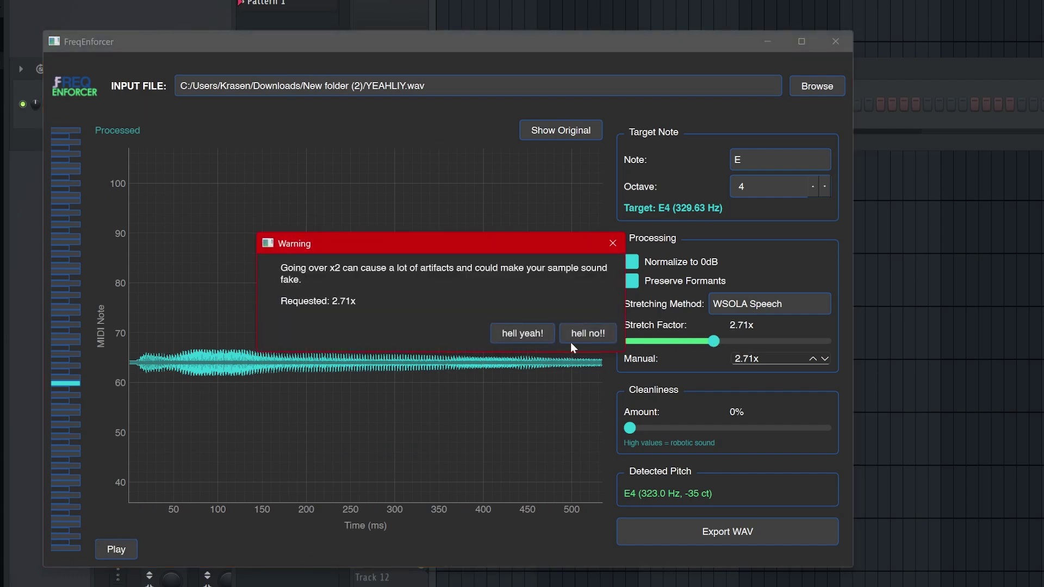
{"action": "left_click", "coordinate": [522, 333]}
{"action": "left_click", "coordinate": [739, 305]}
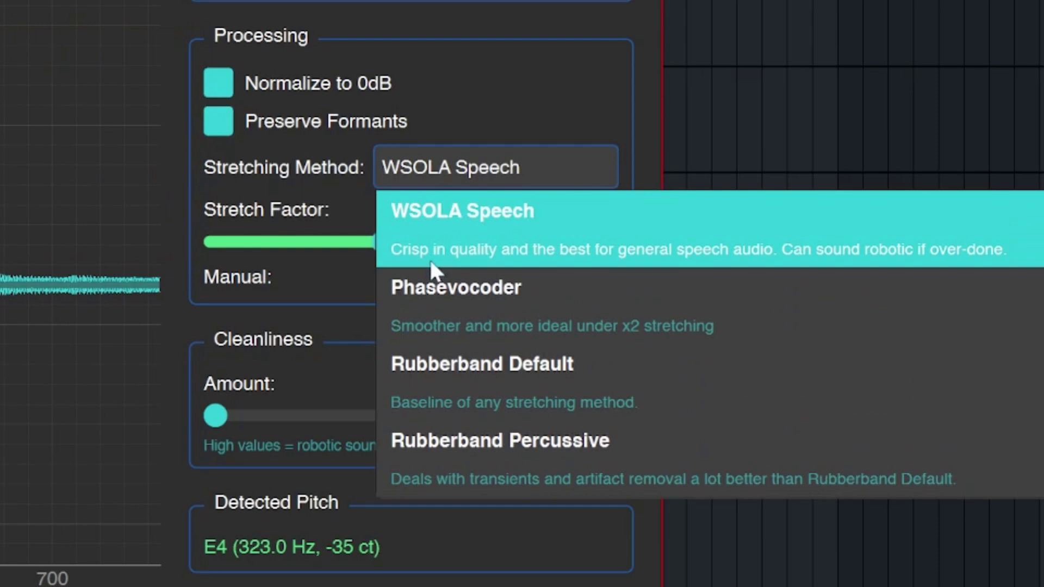
Audition the Phasevocoder, Rubberband Default and Rubberband Percussive stretching methods.
{"action": "left_click", "coordinate": [431, 274]}
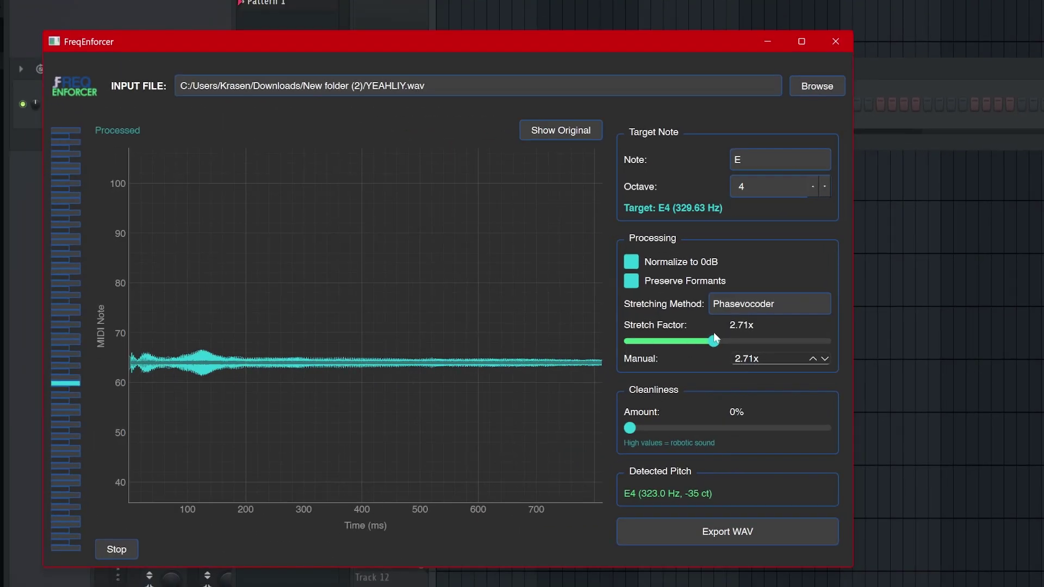
{"action": "left_click", "coordinate": [761, 304]}
{"action": "left_click", "coordinate": [761, 405]}
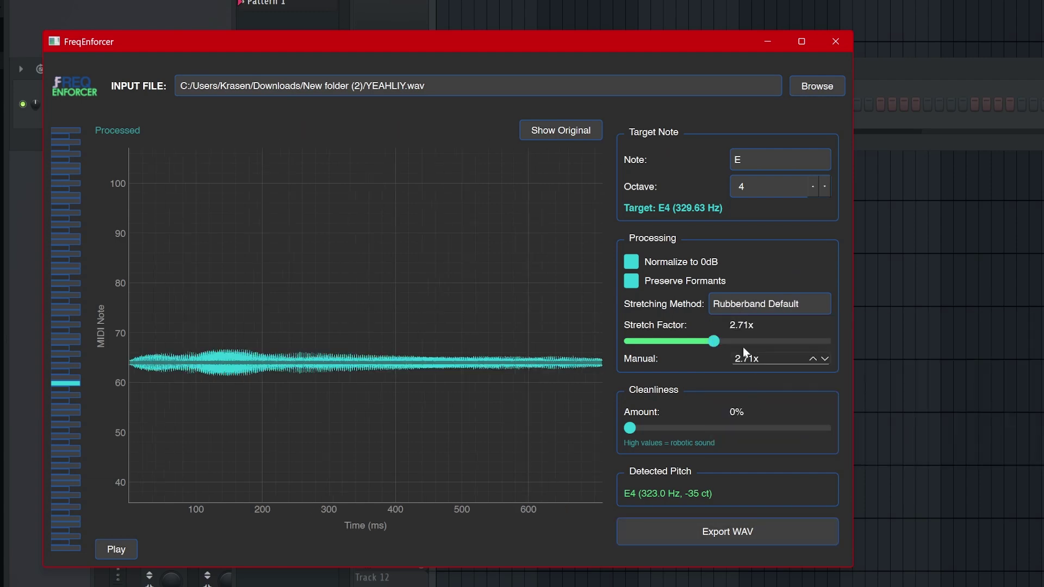
{"action": "left_click", "coordinate": [748, 305]}
{"action": "left_click", "coordinate": [772, 447]}
{"action": "left_click", "coordinate": [781, 303]}
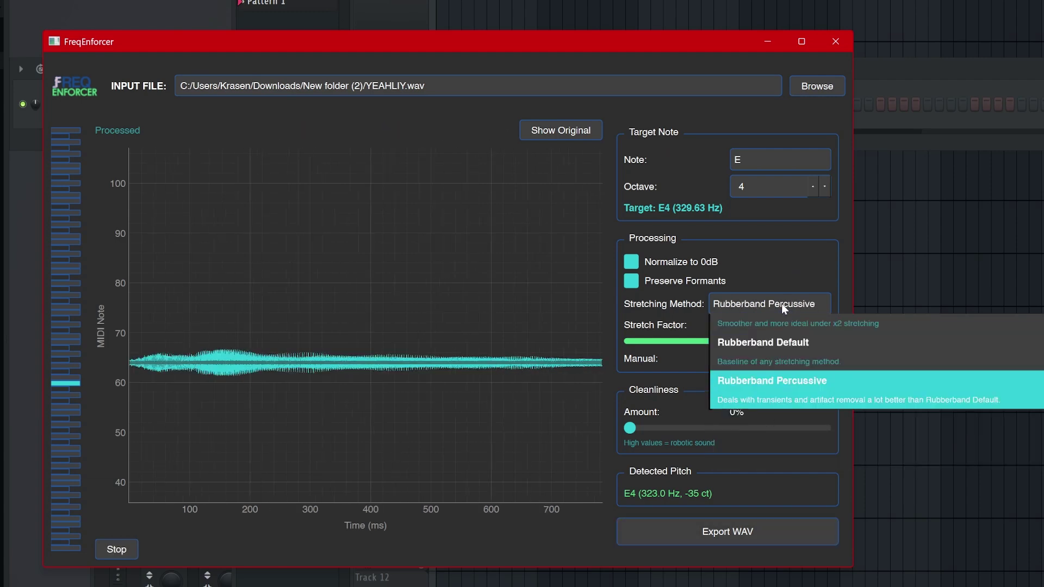
{"action": "left_click", "coordinate": [782, 359]}
Lower the stretch factor to 1.57x, try WSOLA Speech, then settle on Phasevocoder with formants unpreserved.
{"action": "left_click_drag", "start_coordinate": [721, 337], "coordinate": [663, 337]}
{"action": "left_click", "coordinate": [750, 303]}
{"action": "left_click", "coordinate": [753, 327]}
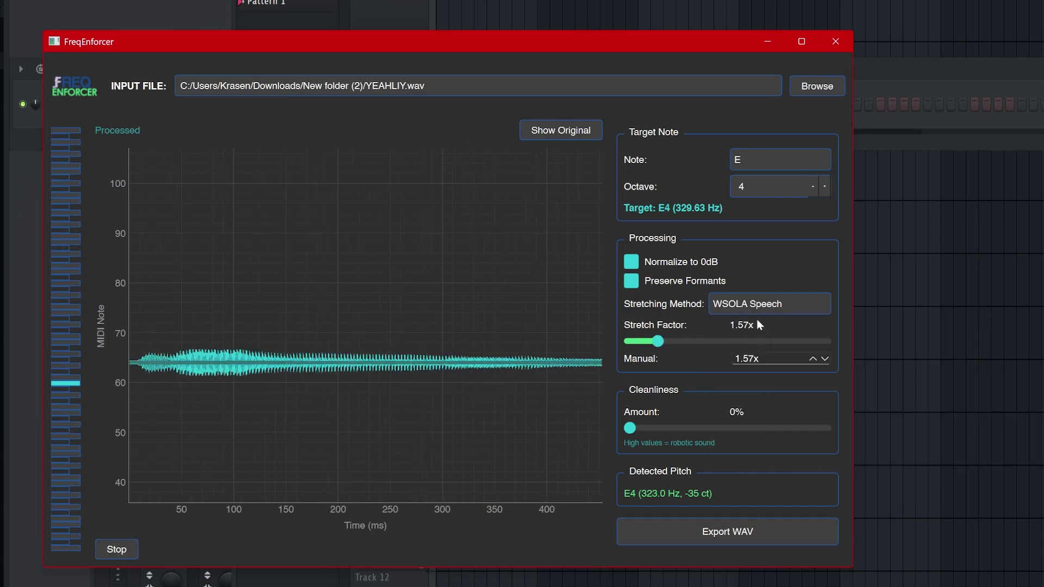
{"action": "left_click", "coordinate": [738, 309]}
{"action": "left_click", "coordinate": [750, 360]}
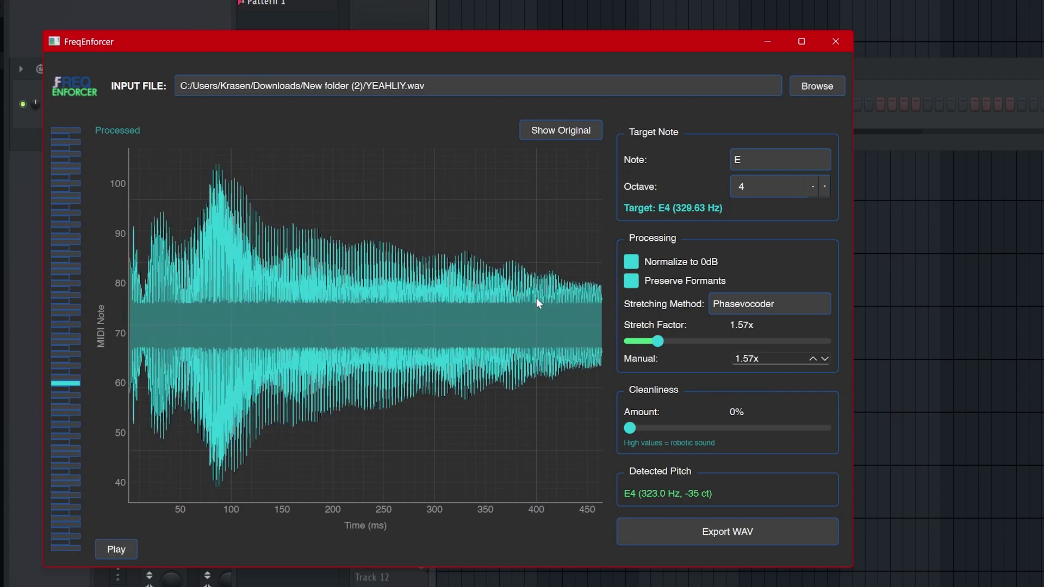
{"action": "left_click", "coordinate": [633, 283]}
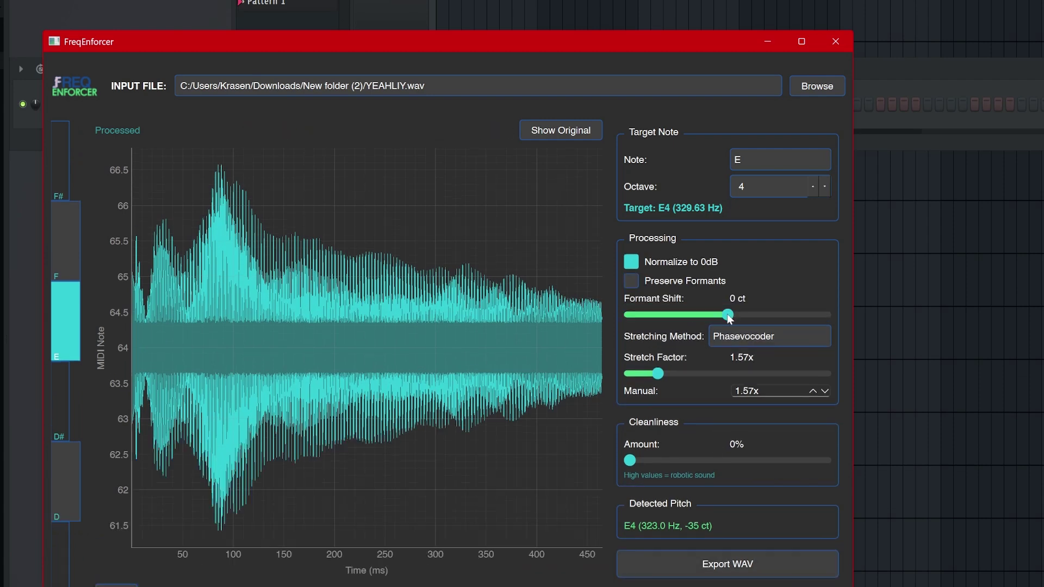
Move Formant Shift to 211 ct, then down to -195 ct, and re-enable Preserve Formants.
{"action": "left_click_drag", "start_coordinate": [733, 315], "coordinate": [768, 315]}
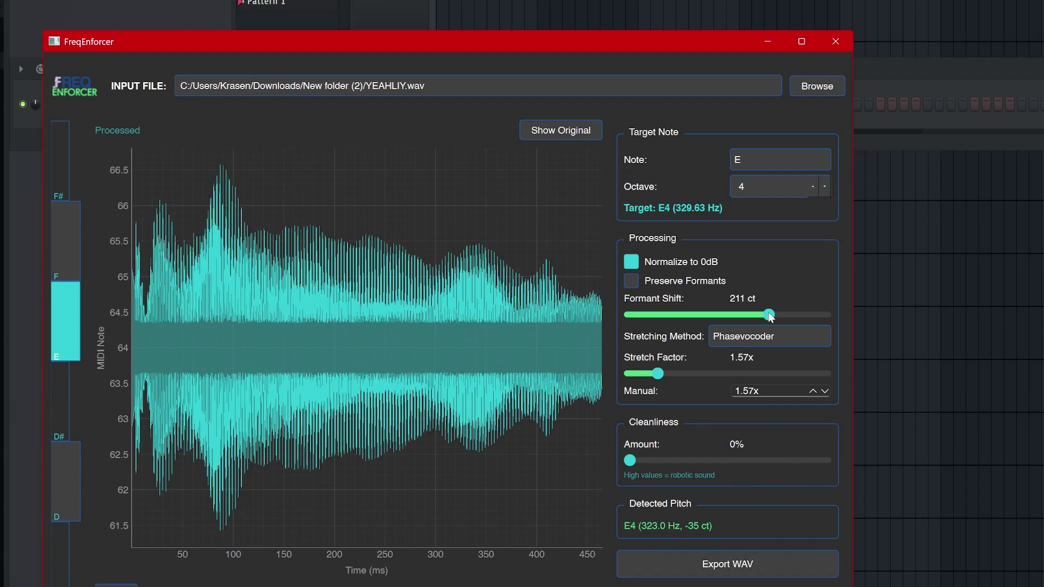
{"action": "left_click_drag", "start_coordinate": [771, 318], "coordinate": [707, 320]}
{"action": "left_click", "coordinate": [631, 281]}
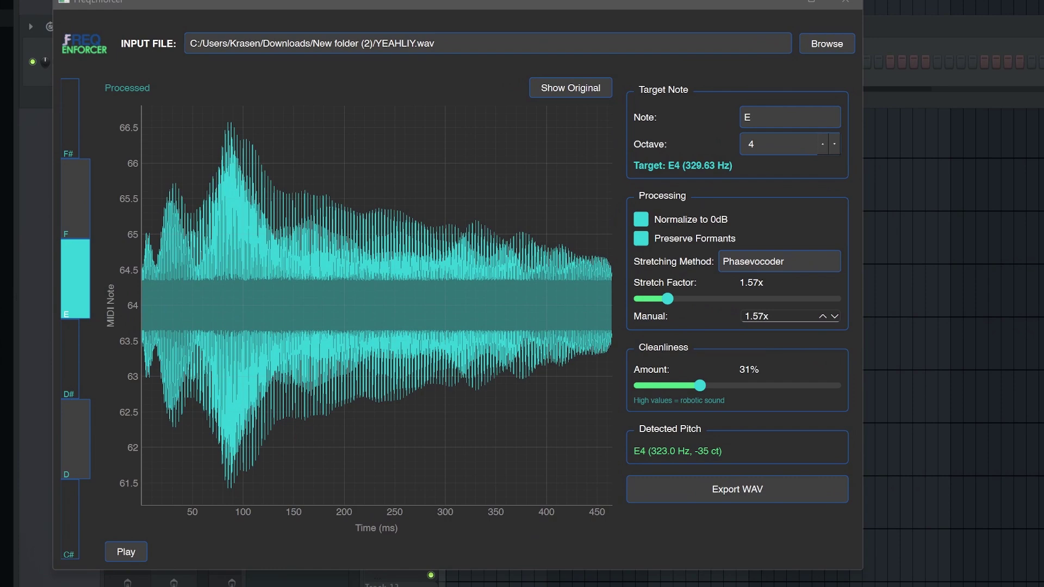
Push Cleanliness up, bring it back to 30%, and start the WAV export.
{"action": "left_click", "coordinate": [697, 386]}
{"action": "left_click_drag", "start_coordinate": [697, 385], "coordinate": [738, 383]}
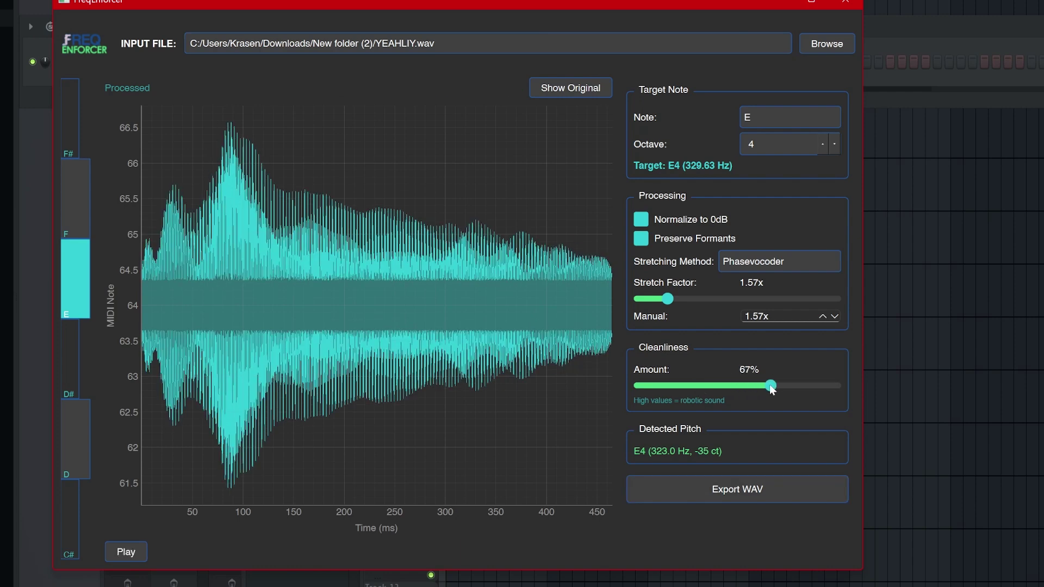
{"action": "left_click_drag", "start_coordinate": [769, 384], "coordinate": [698, 386]}
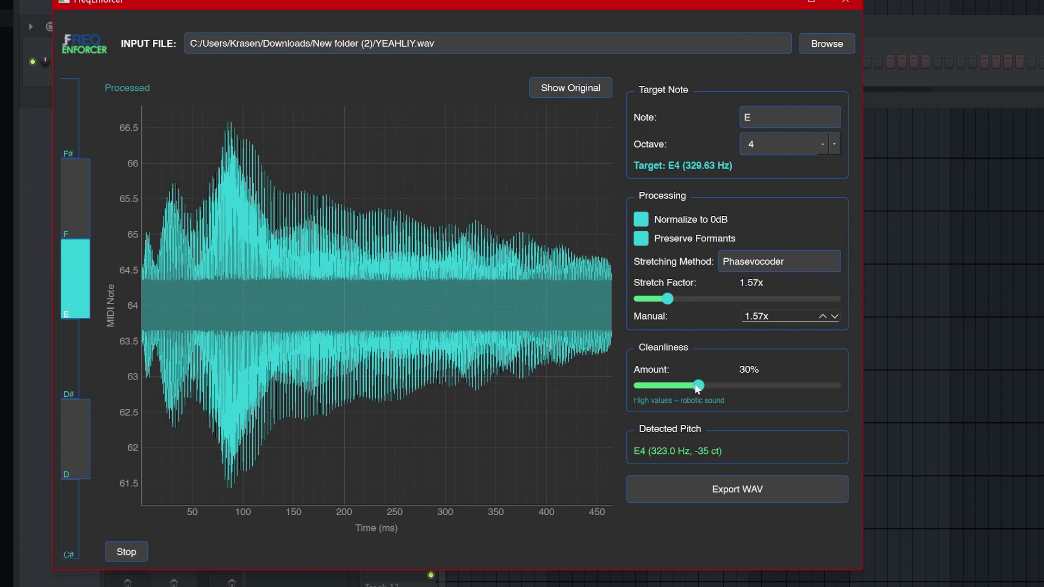
{"action": "left_click", "coordinate": [696, 497]}
Save YEAHLIY_E4_tuned.wav, load it into the Sampler channel with root note E5, and enable Normalize.
{"action": "left_click", "coordinate": [711, 437]}
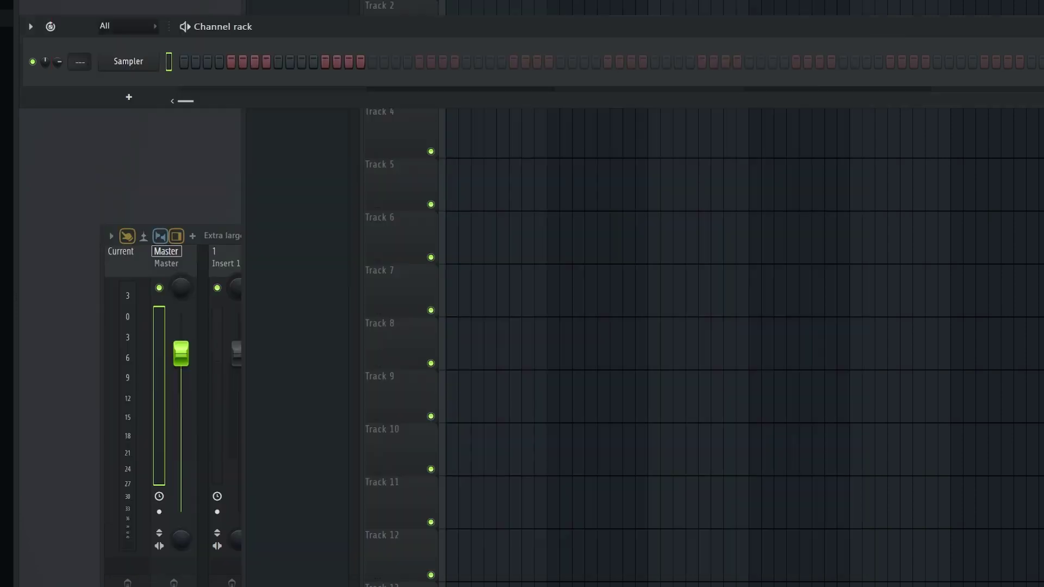
{"action": "left_click", "coordinate": [155, 87]}
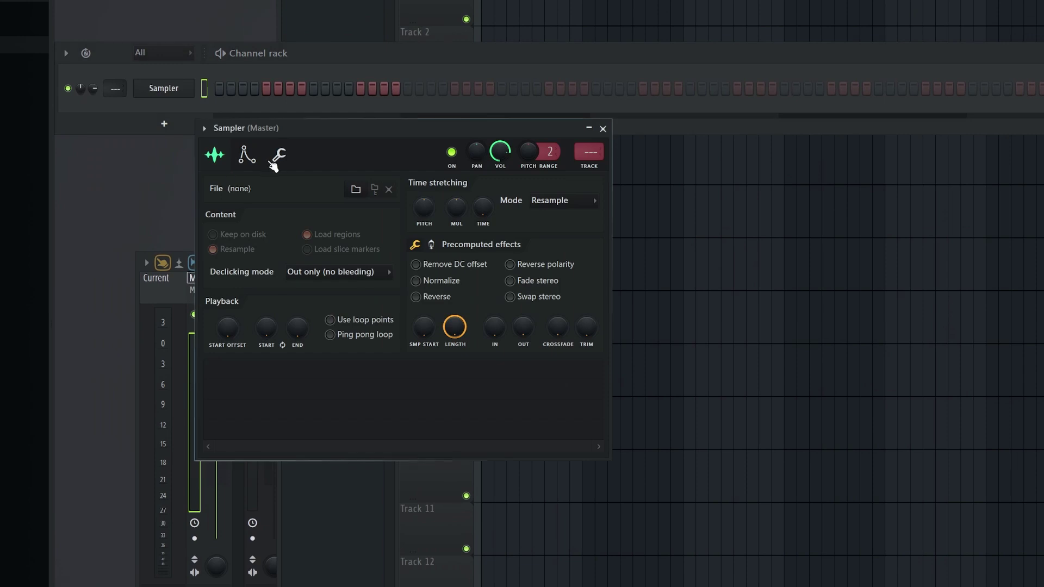
{"action": "left_click", "coordinate": [279, 155]}
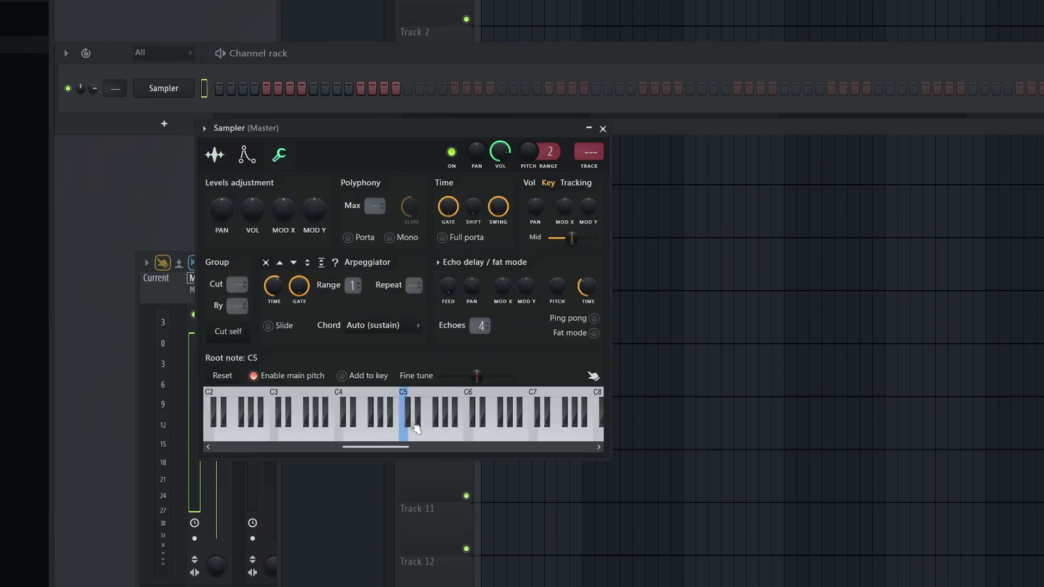
{"action": "key", "text": "alt+Tab"}
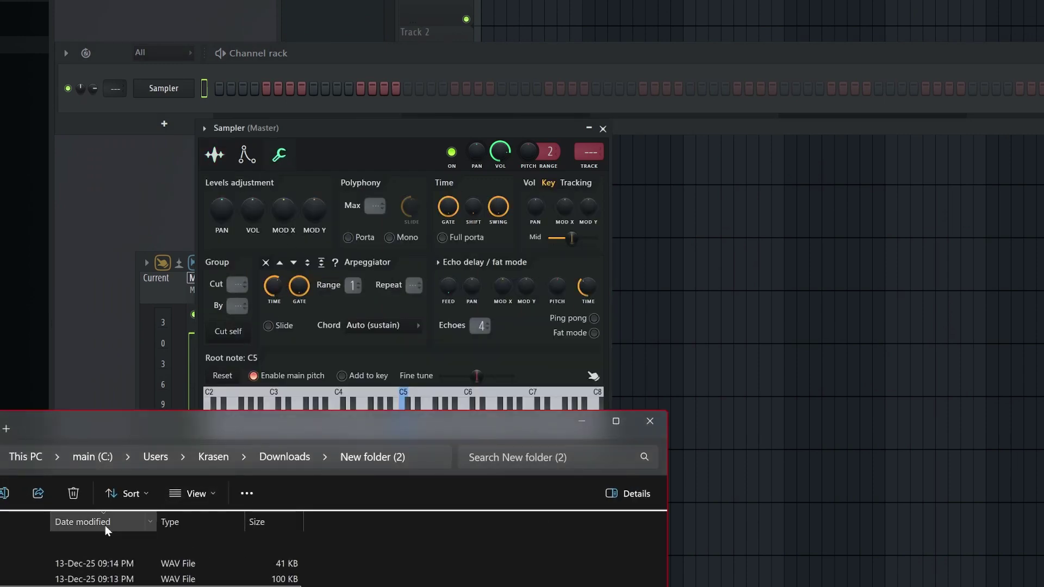
{"action": "left_click_drag", "start_coordinate": [229, 563], "coordinate": [381, 383]}
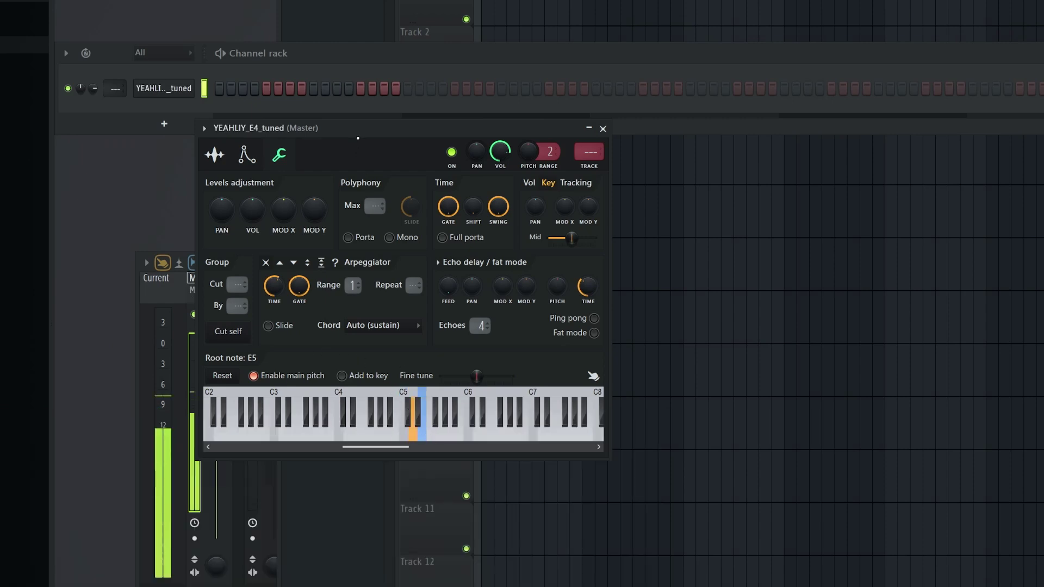
{"action": "left_click", "coordinate": [214, 154]}
{"action": "left_click", "coordinate": [441, 281]}
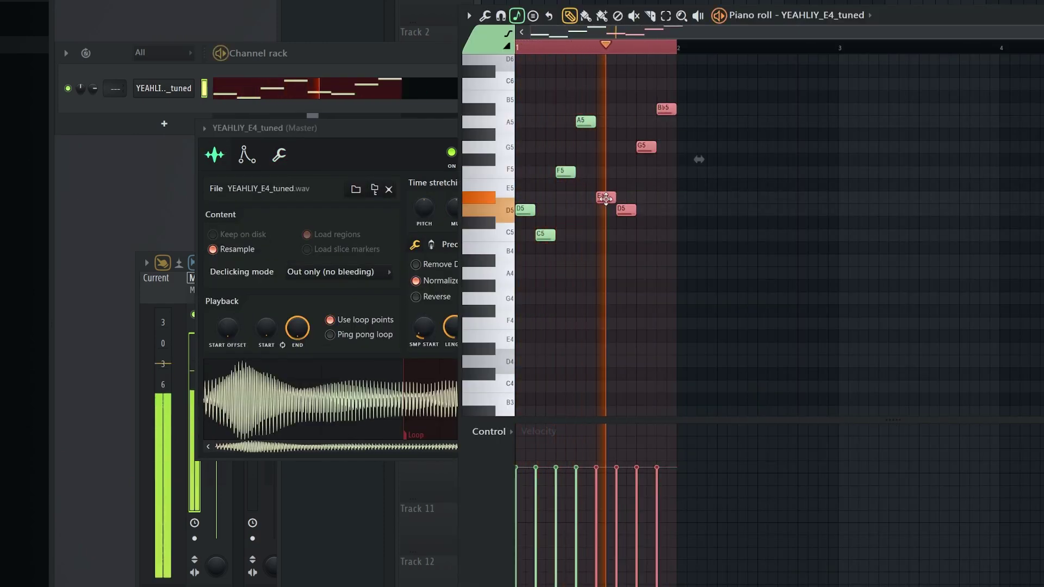
Copy the tuned channel's notes and paste them into the YEAHLIY channel's piano roll.
{"action": "key", "text": "ctrl+v"}
{"action": "key", "text": "ctrl+v"}
{"action": "key", "text": "ctrl+a"}
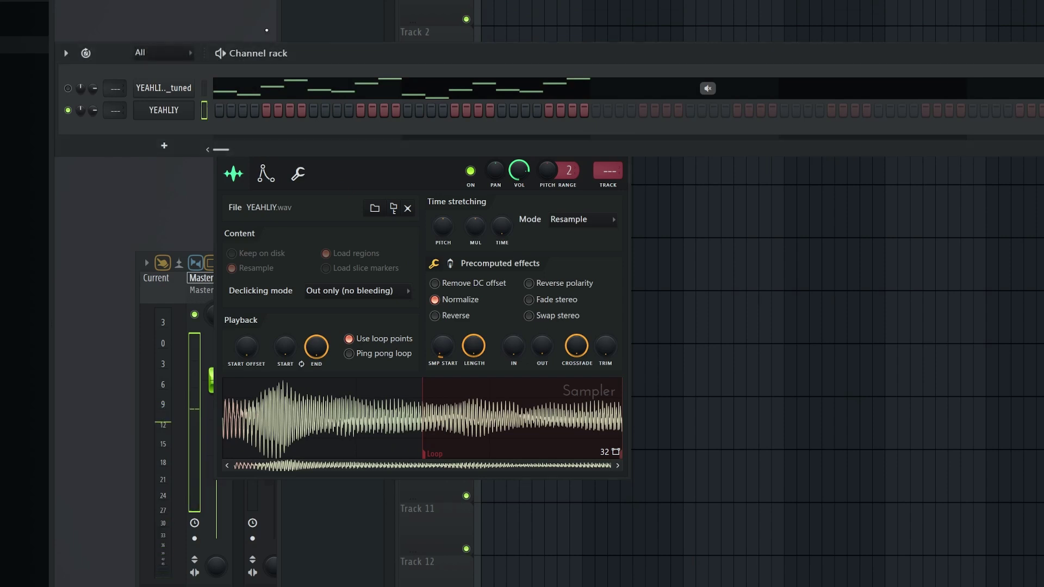
{"action": "key", "text": "F7"}
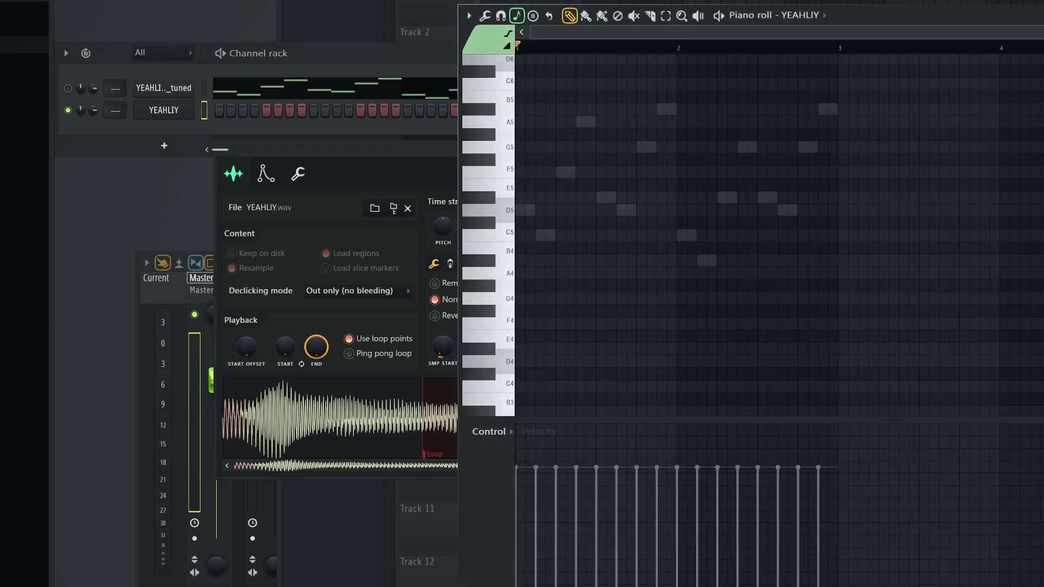
{"action": "left_click", "coordinate": [204, 110]}
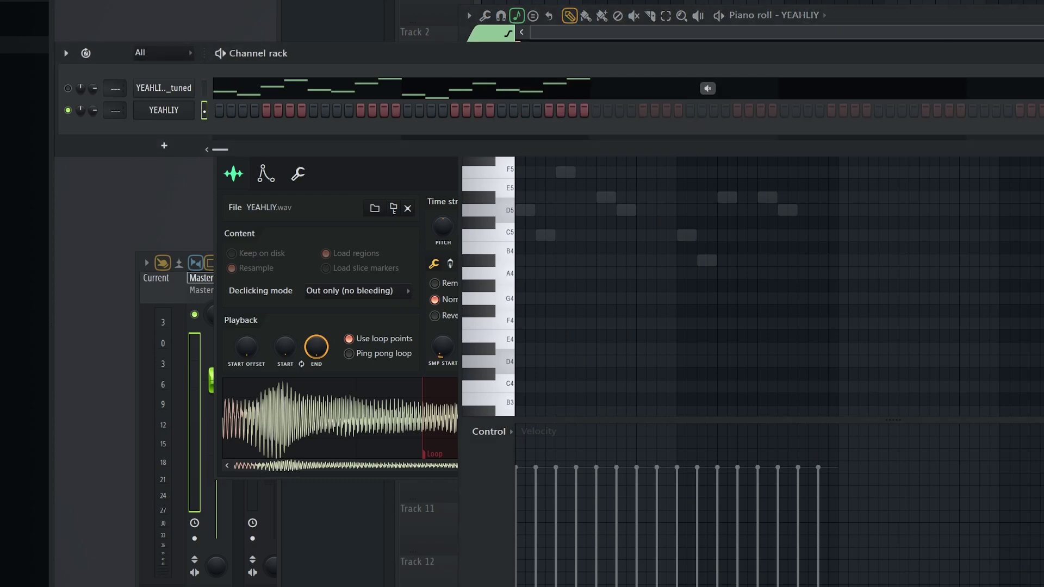
{"action": "key", "text": "ctrl+v"}
{"action": "key", "text": "F7"}
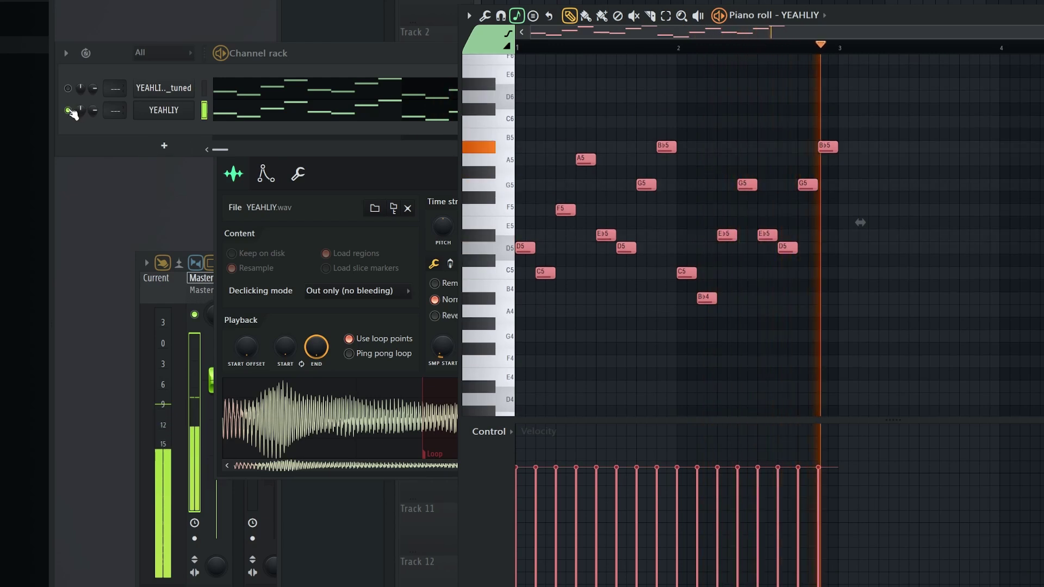
{"action": "key", "text": "F6"}
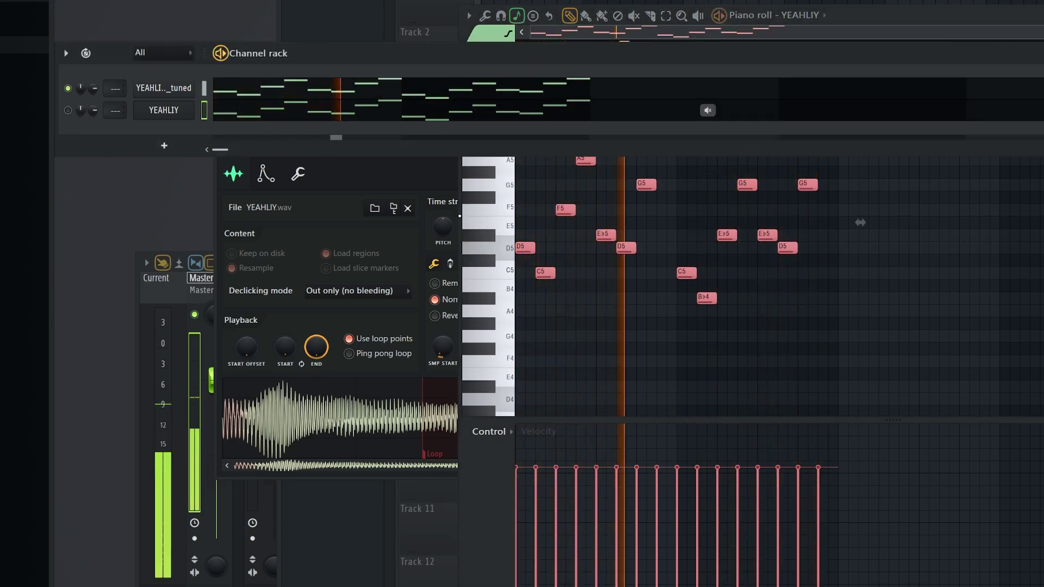
{"action": "key", "text": "F7"}
Mute both the tuned channel and the YEAHLIY channel.
{"action": "left_click", "coordinate": [164, 88]}
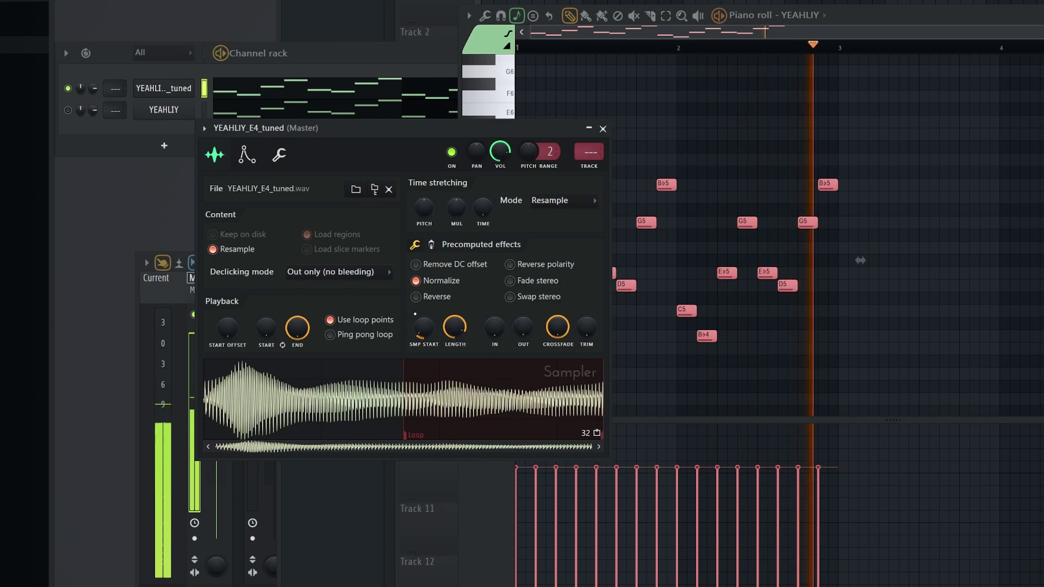
{"action": "right_click", "coordinate": [69, 89]}
{"action": "left_click", "coordinate": [68, 90]}
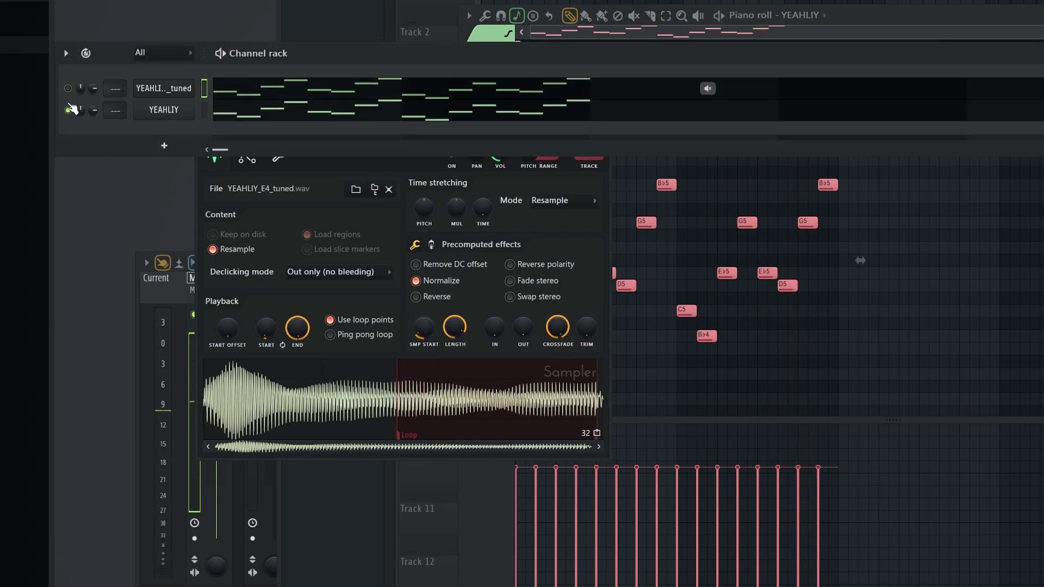
{"action": "left_click", "coordinate": [69, 111]}
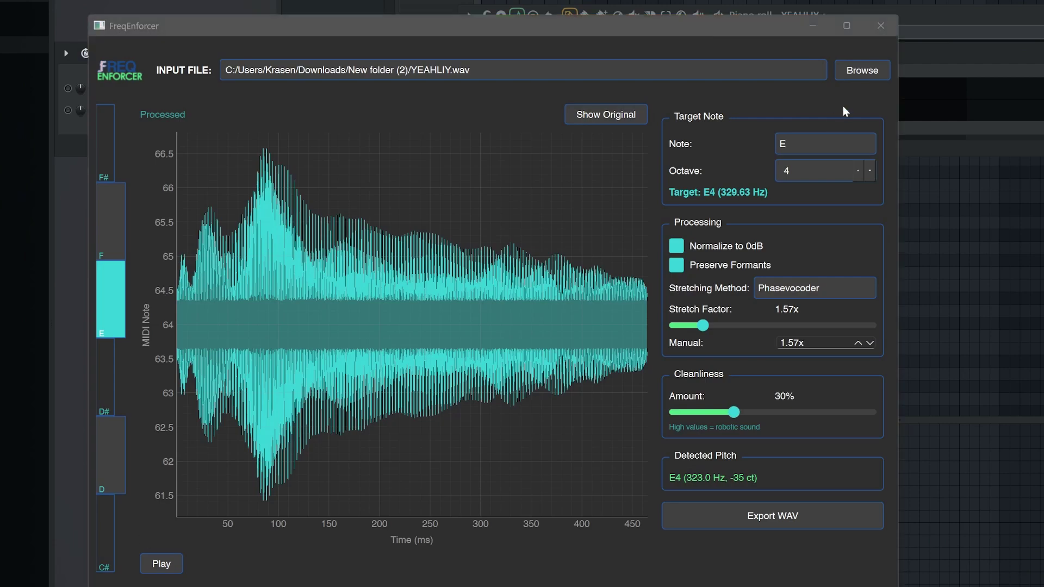
Load FLOWERSTRONG.wav into FreqEnforcer and stretch it to 1.41x.
{"action": "left_click", "coordinate": [862, 70]}
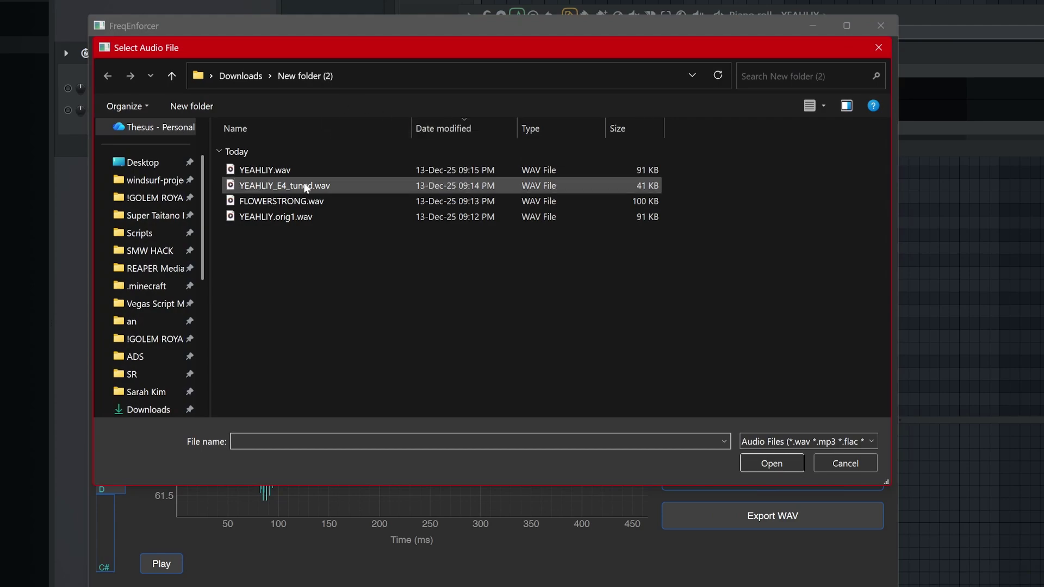
{"action": "double_click", "coordinate": [299, 201]}
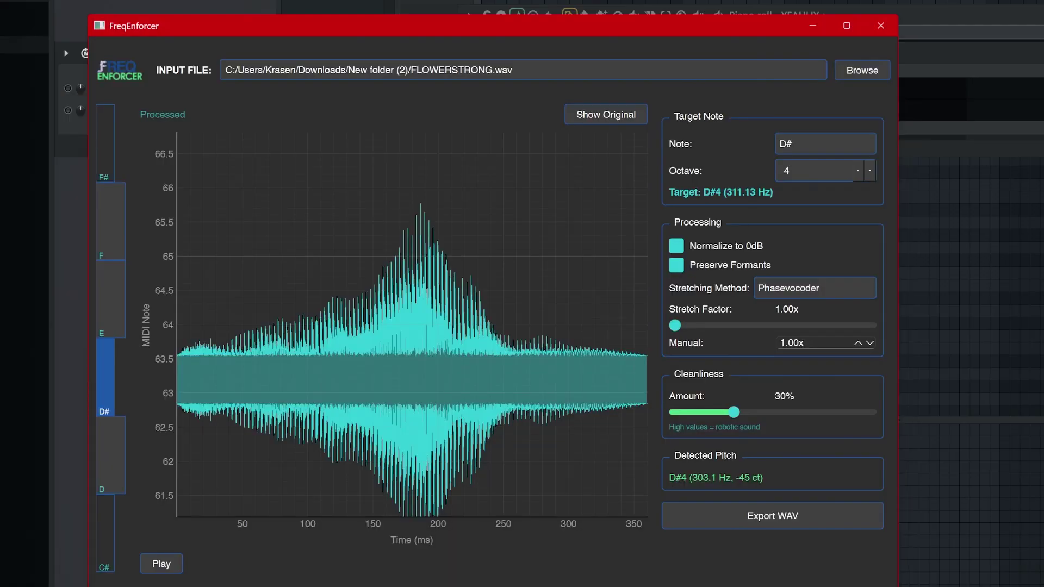
{"action": "left_click_drag", "start_coordinate": [675, 32], "coordinate": [679, 25]}
{"action": "left_click_drag", "start_coordinate": [674, 325], "coordinate": [697, 325]}
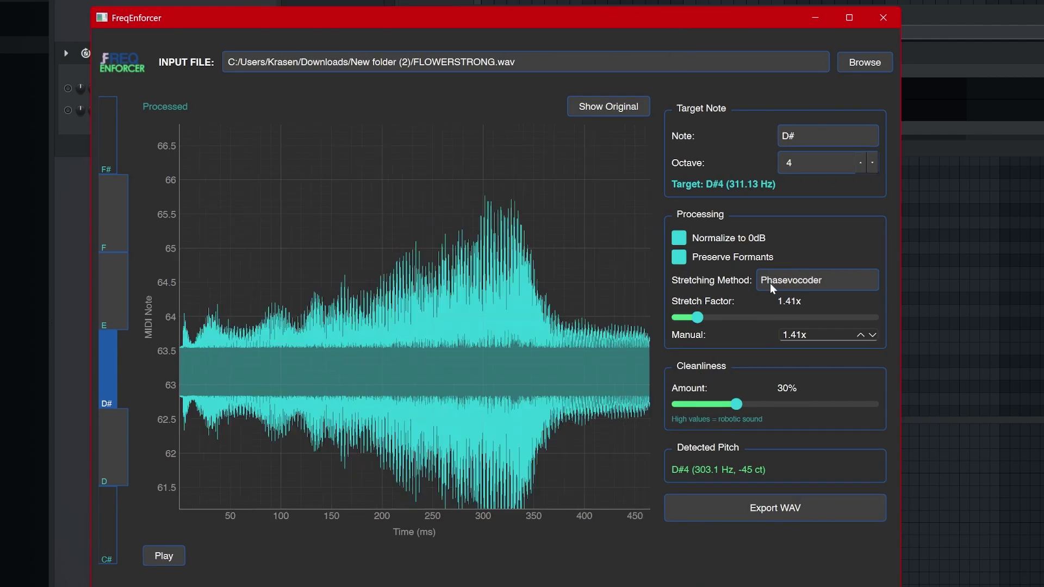
Adjust cleanliness, raise the stretch factor to about 2.47x, and audition the retuned sample.
{"action": "left_click_drag", "start_coordinate": [736, 403], "coordinate": [677, 404]}
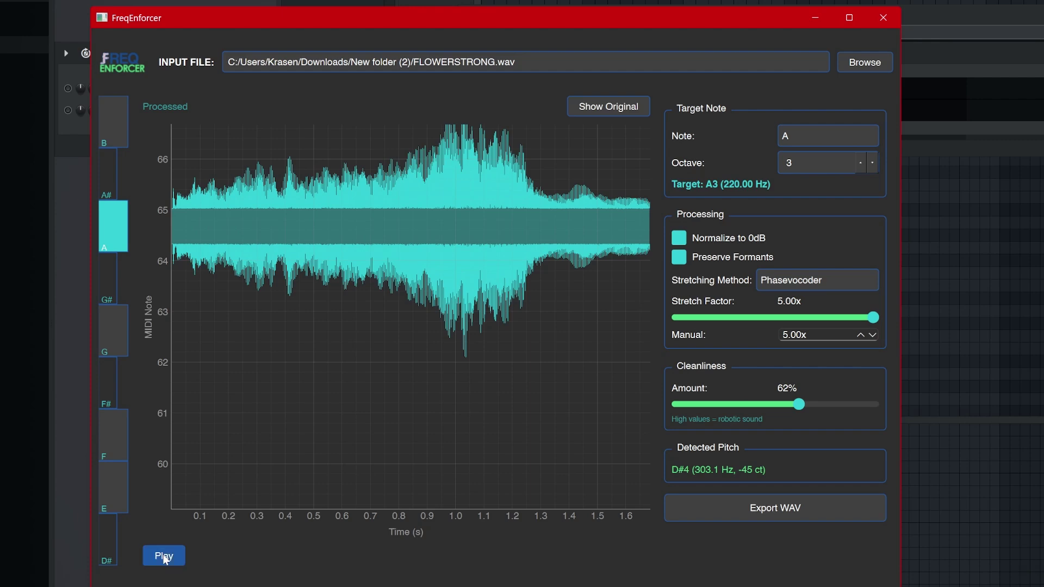
{"action": "left_click", "coordinate": [163, 556]}
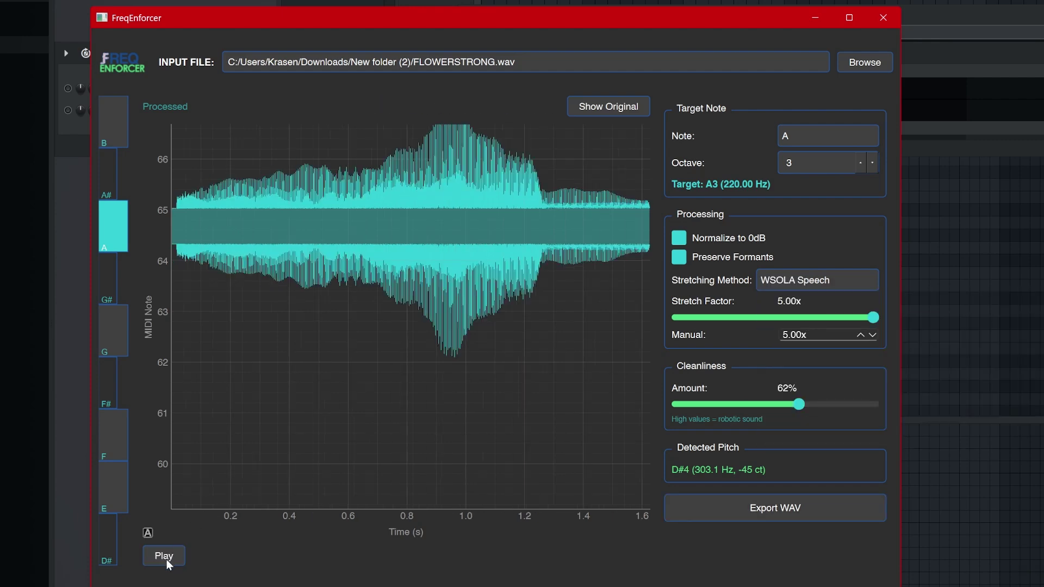
{"action": "left_click", "coordinate": [164, 556]}
{"action": "left_click", "coordinate": [749, 317]}
{"action": "left_click", "coordinate": [165, 556]}
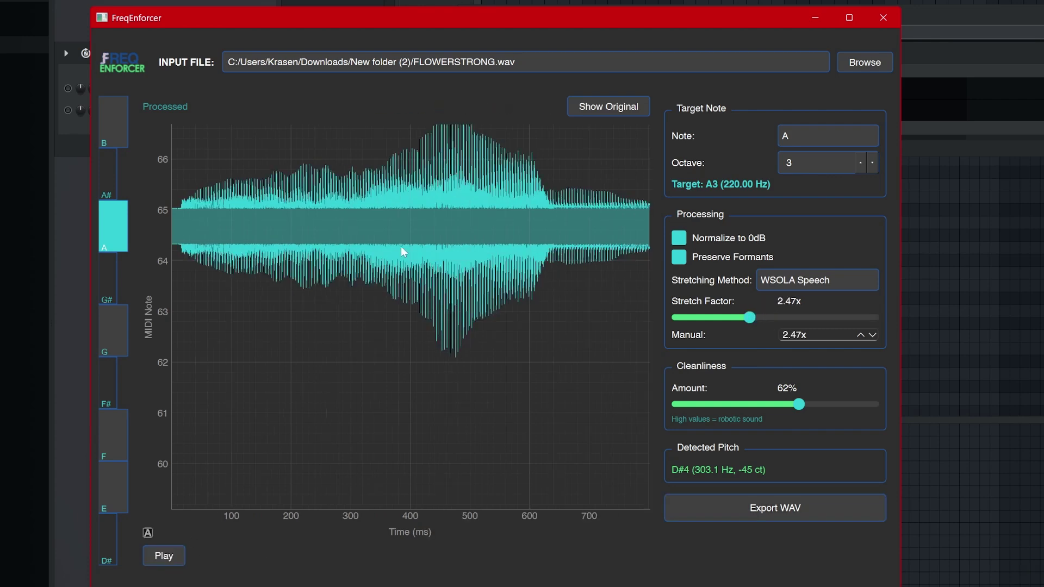
Save FLOWERSTRONG_A3_tuned.wav to Downloads\New folder (2) and drag it into FL Studio as a new channel.
{"action": "left_click", "coordinate": [743, 518]}
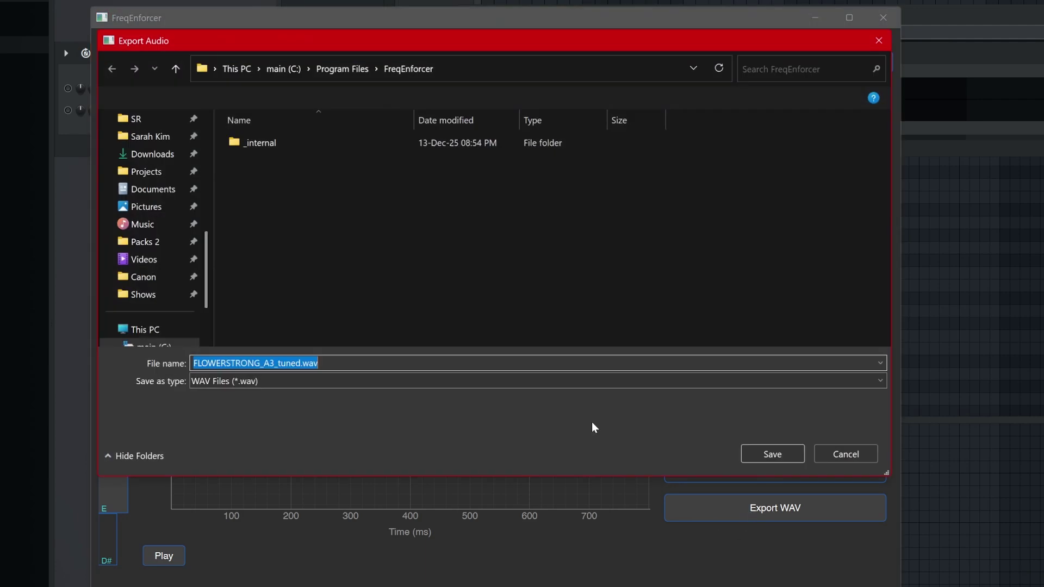
{"action": "left_click", "coordinate": [772, 454]}
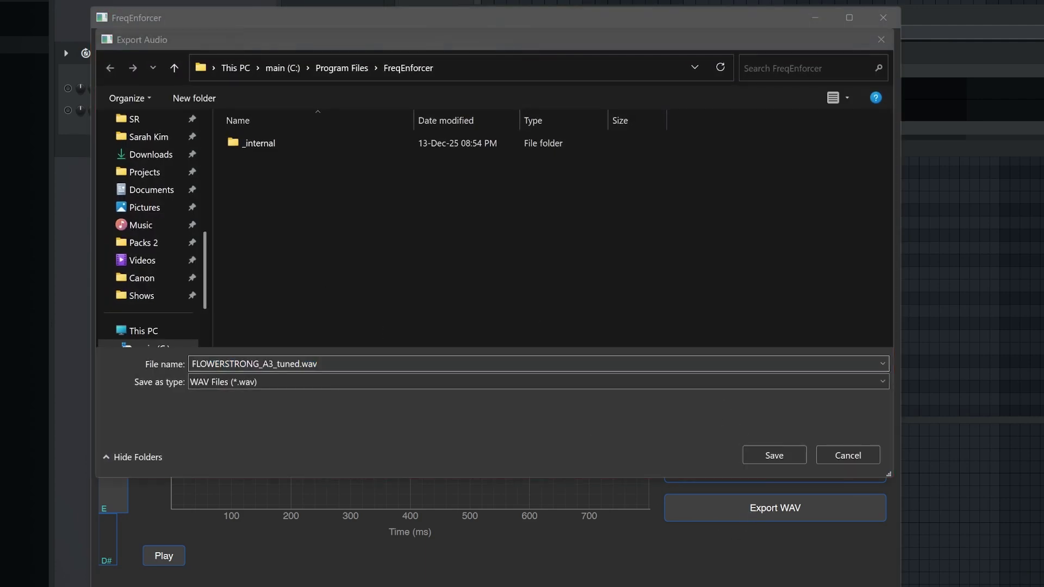
{"action": "left_click", "coordinate": [418, 468]}
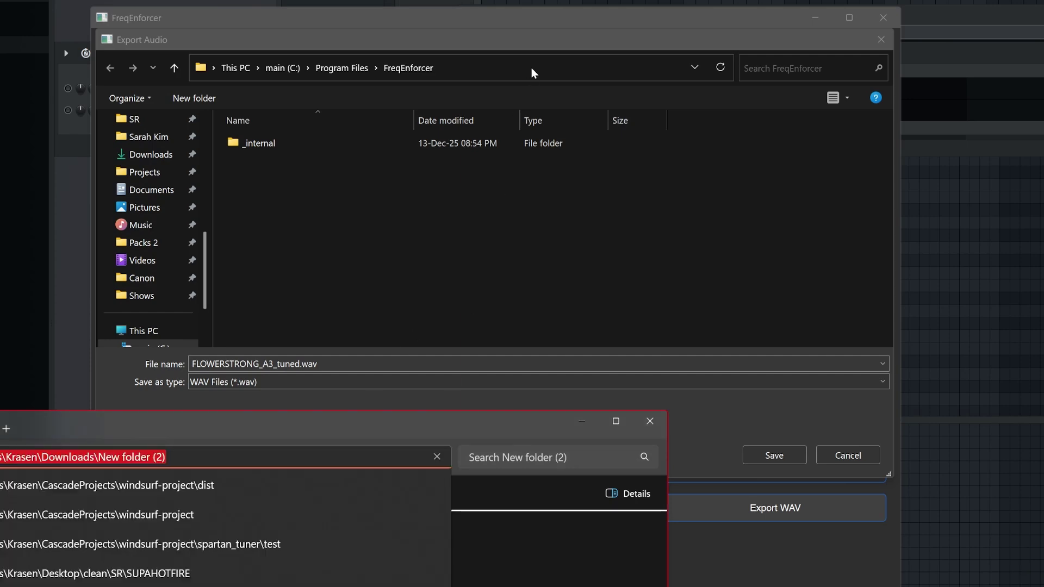
{"action": "left_click", "coordinate": [532, 73]}
{"action": "type", "text": "C:\\Users\\Krasen\\Downloads\\New folder (2)"}
{"action": "key", "text": "Return"}
{"action": "left_click", "coordinate": [774, 455]}
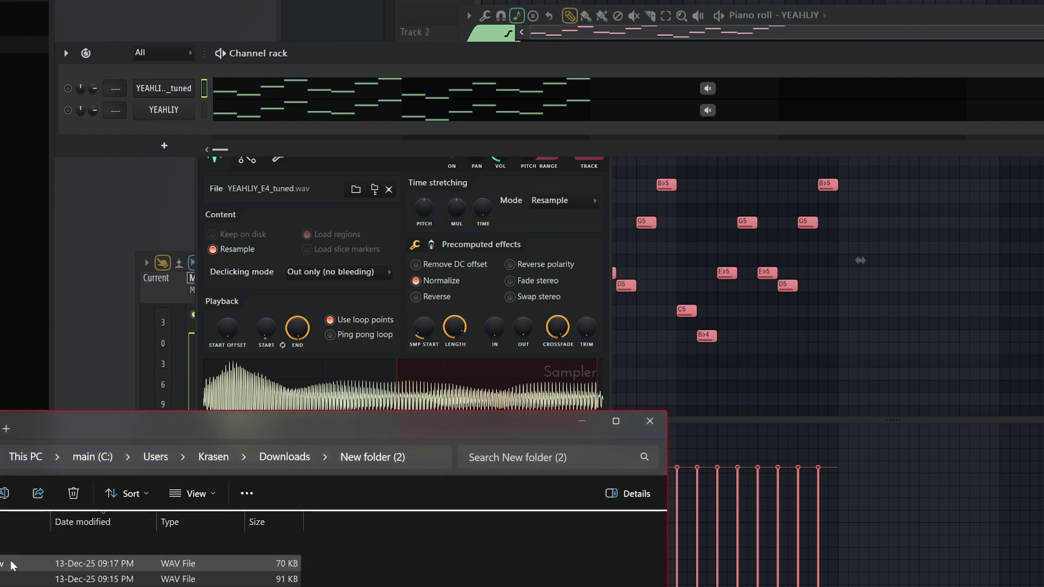
{"action": "left_click_drag", "start_coordinate": [81, 560], "coordinate": [182, 266]}
Make A4 the FLOWERSTRONG_A3_tuned sampler's root note on the Miscellaneous functions keyboard.
{"action": "left_click", "coordinate": [173, 256]}
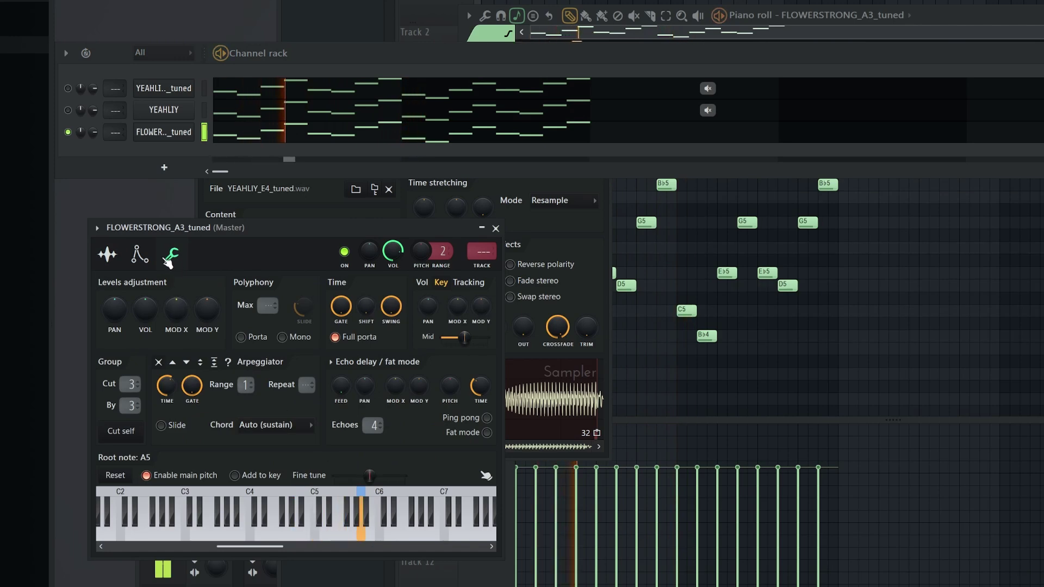
{"action": "right_click", "coordinate": [296, 522]}
{"action": "left_click", "coordinate": [112, 259]}
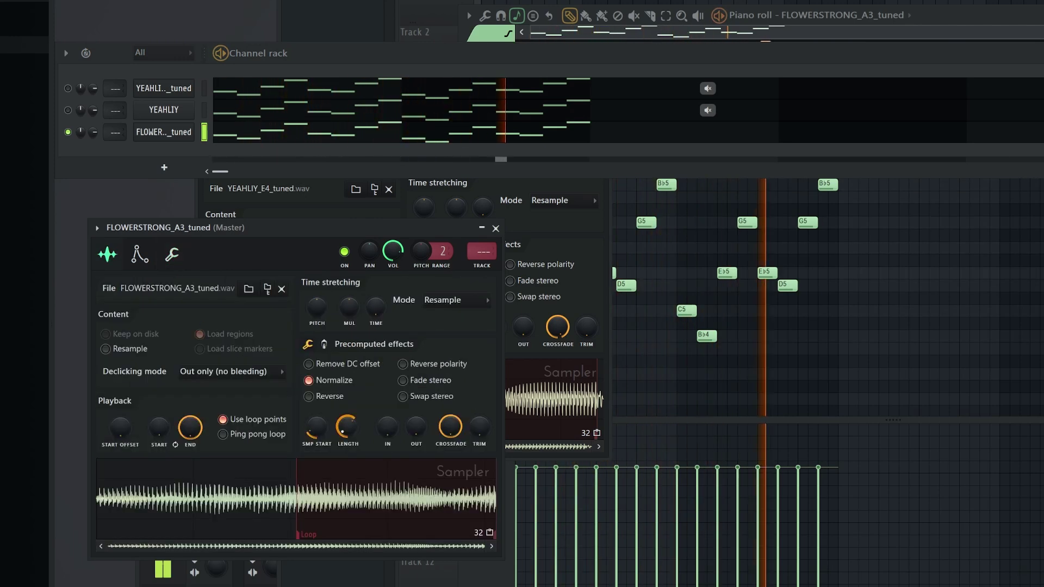